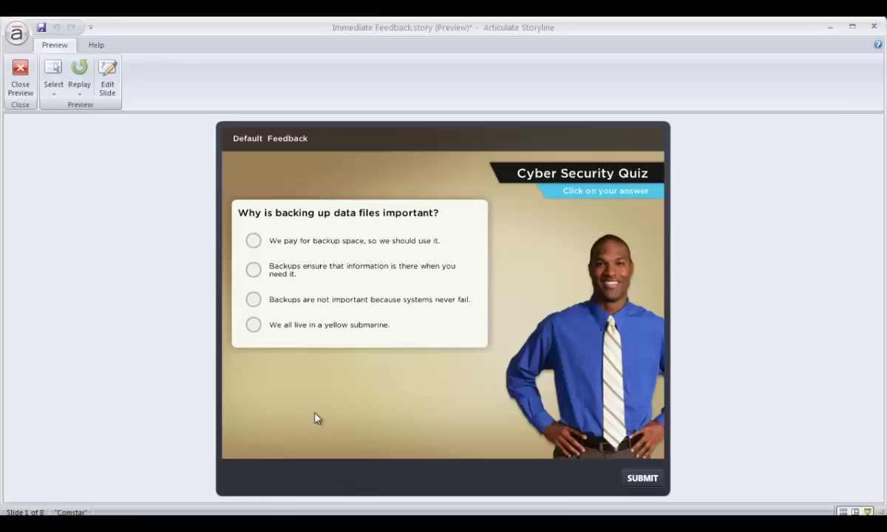
- Test the default-feedback quiz by submitting "Backups are not important because systems never fail.", dismissing the feedback and opening the quiz review from the results
left_click(252, 301)
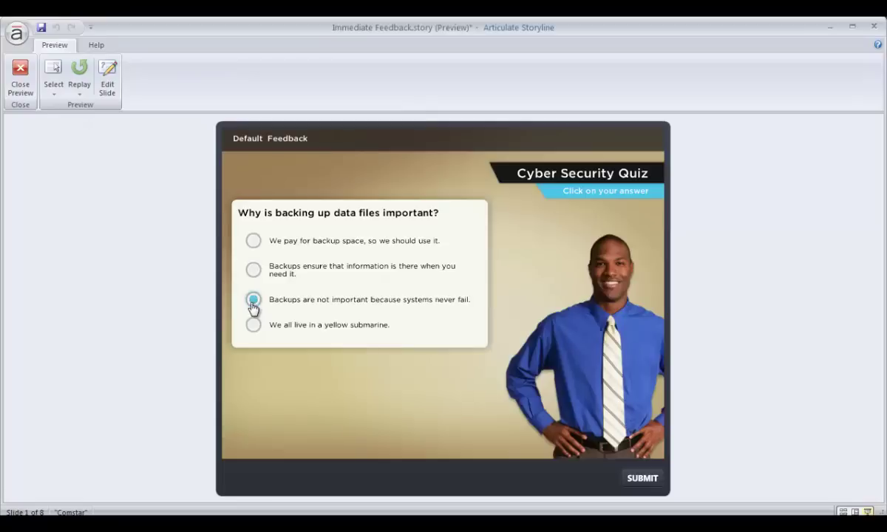
left_click(643, 479)
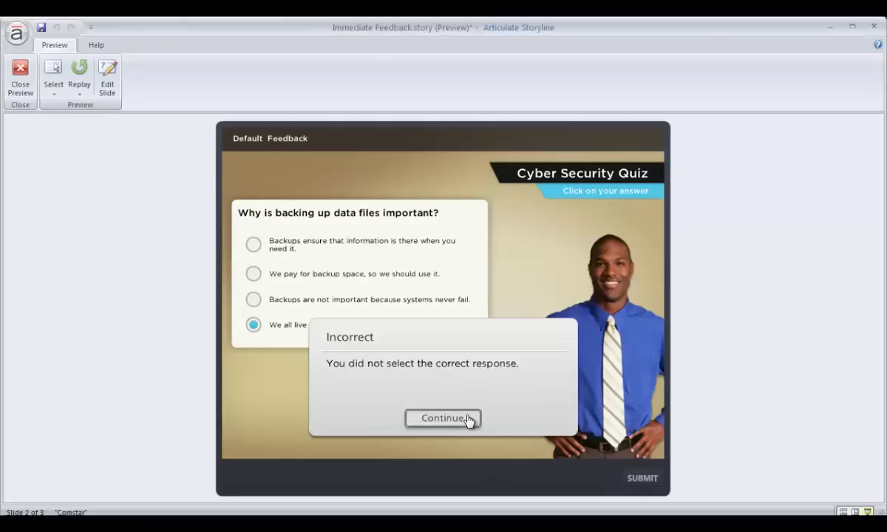
left_click(469, 418)
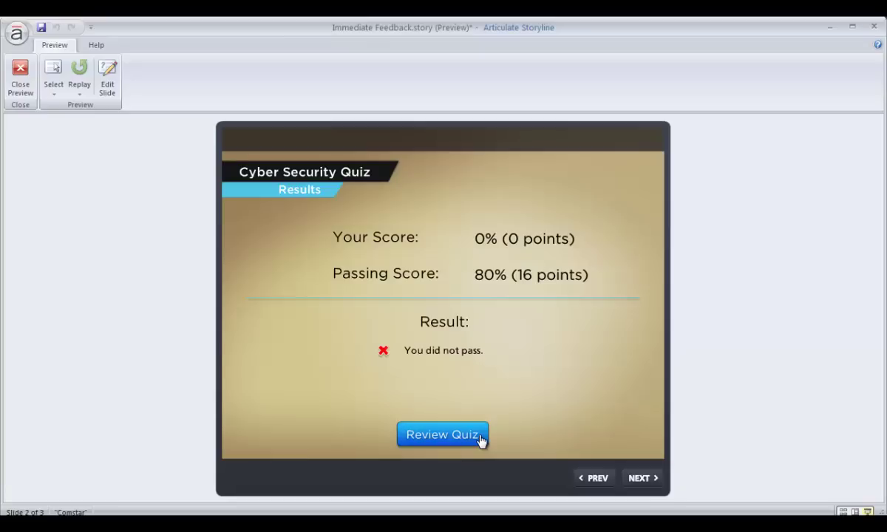
left_click(481, 441)
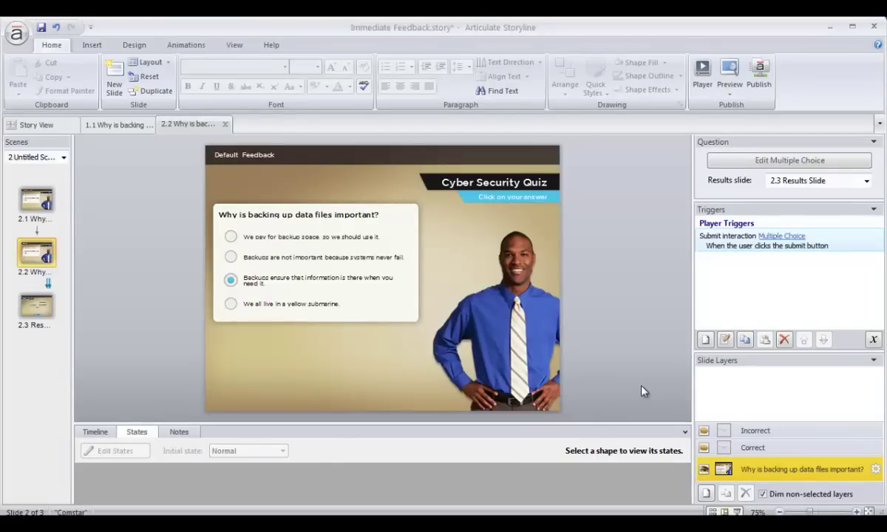
- Append "The correct answer is that Backups ensure that information is there when you need it." to the multiple choice question's incorrect feedback
left_click(780, 164)
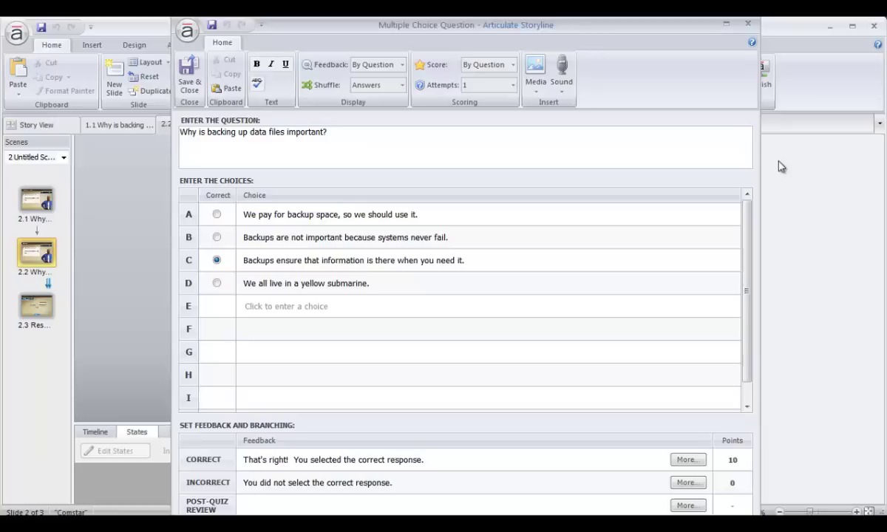
left_click(415, 485)
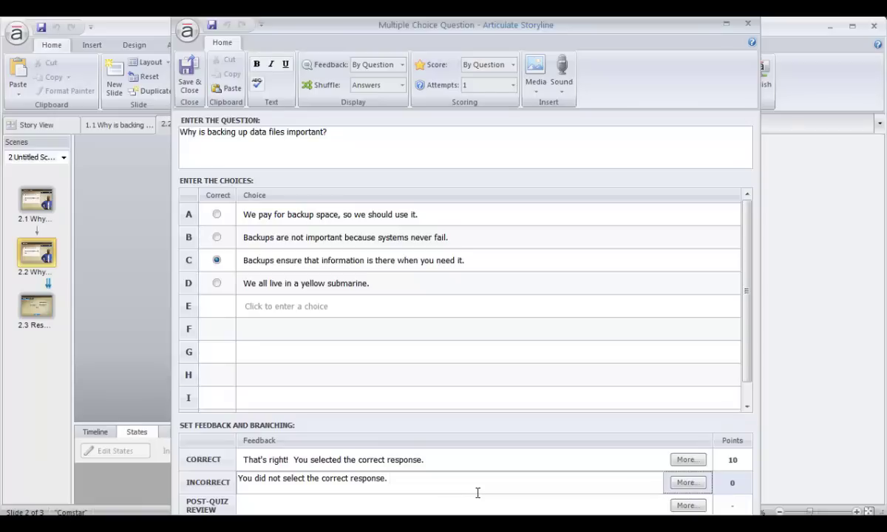
type("Backups ensure that information is there when you need it.")
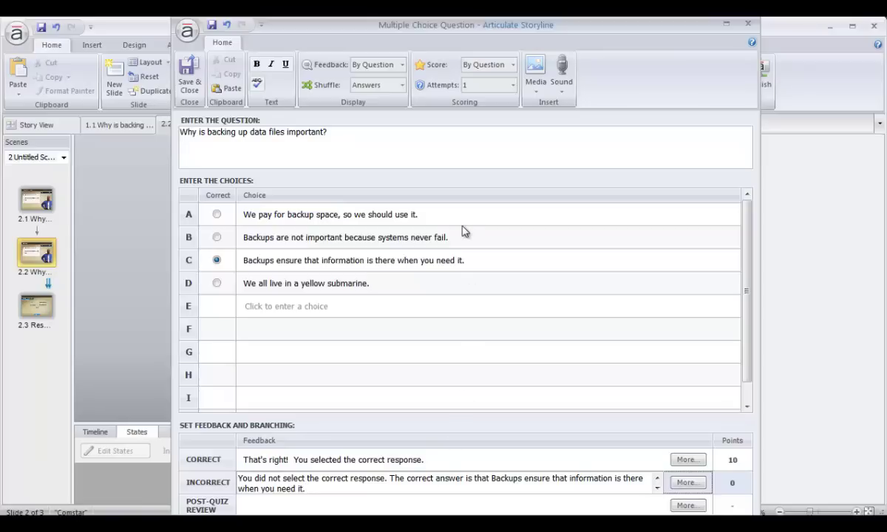
- Set the question's feedback to By Choice and open the feedback for choice A
left_click(402, 68)
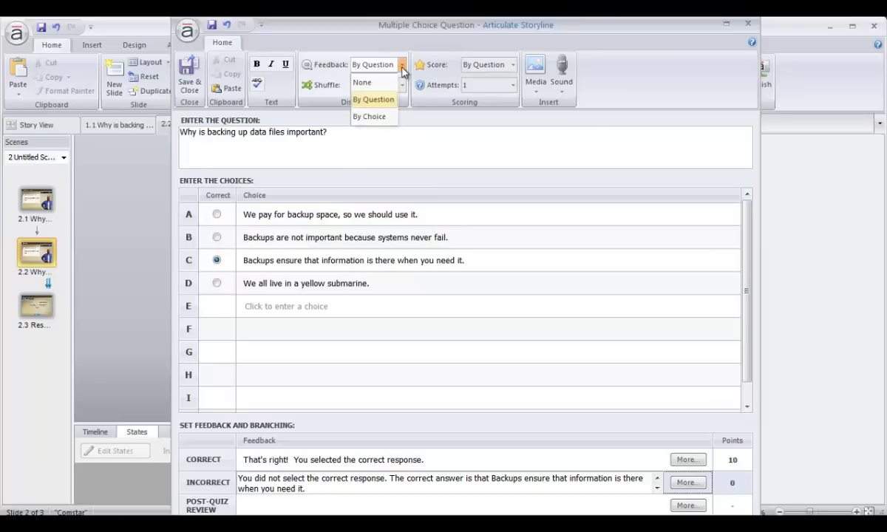
left_click(392, 119)
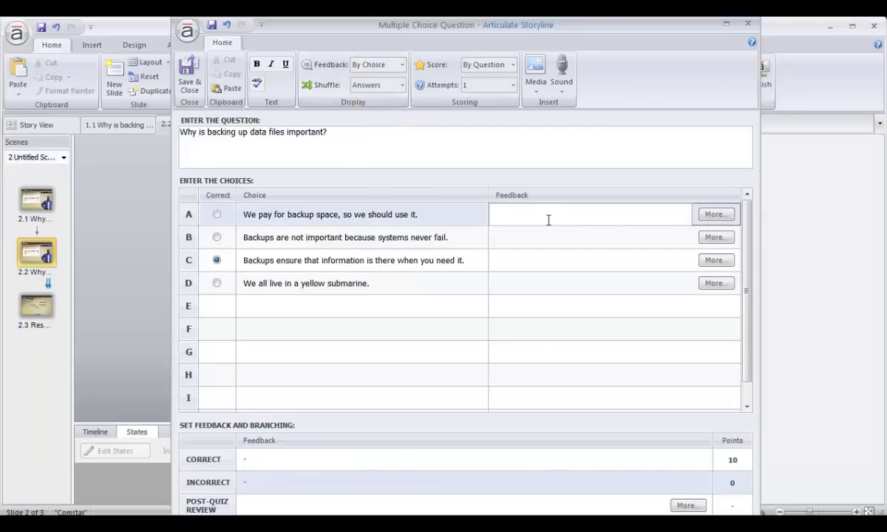
left_click(549, 219)
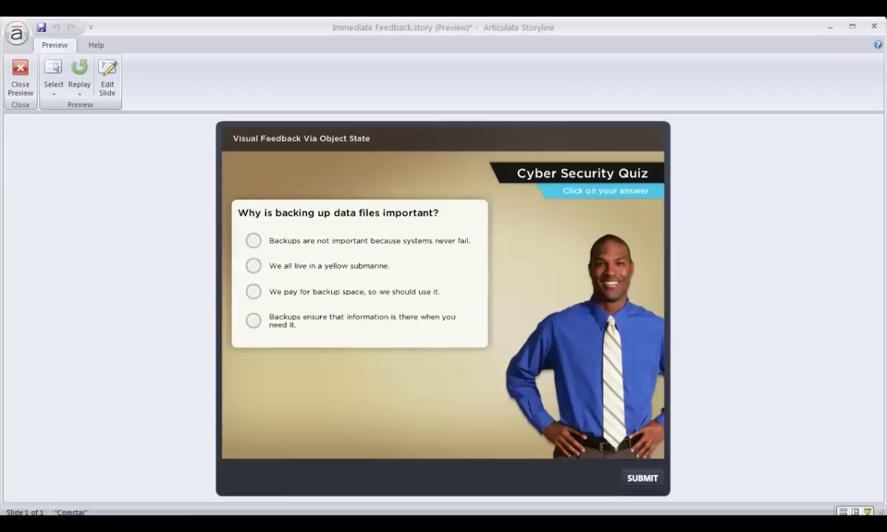
- Test the object-state feedback slide by submitting the answer "We all live in a yellow submarine.", and close the preview
left_click(375, 270)
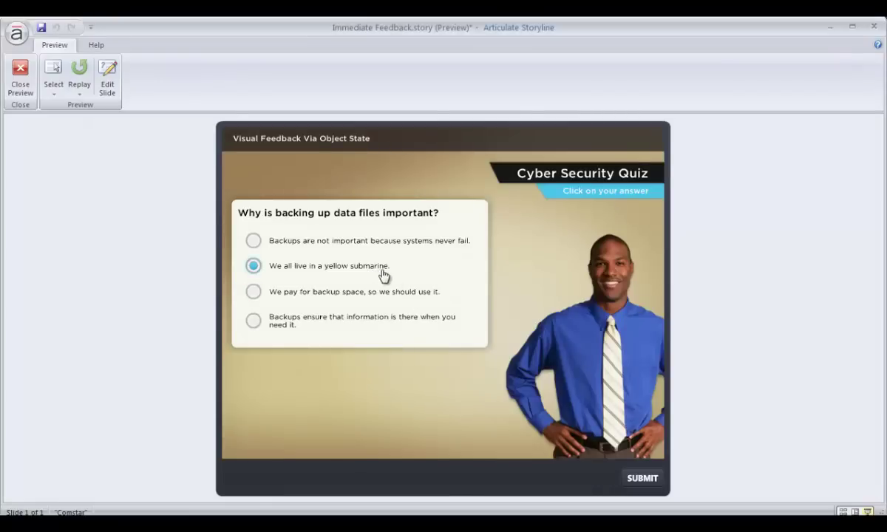
left_click(640, 480)
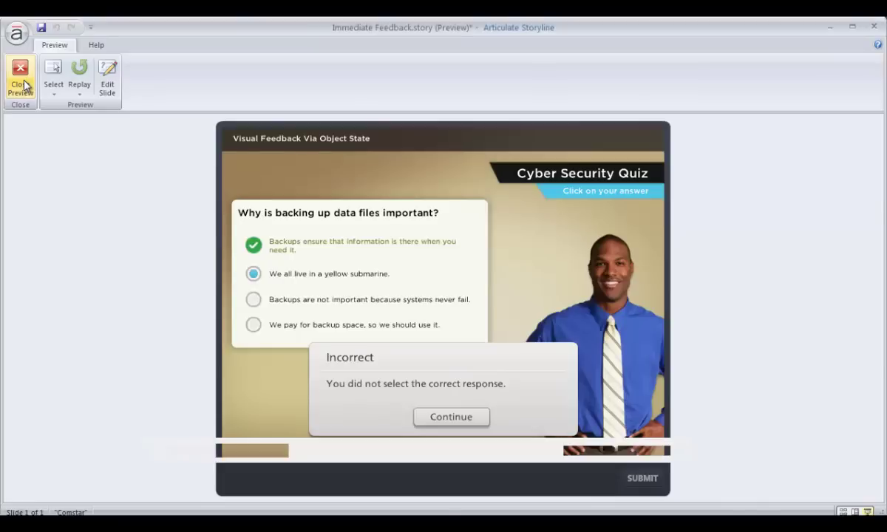
left_click(20, 78)
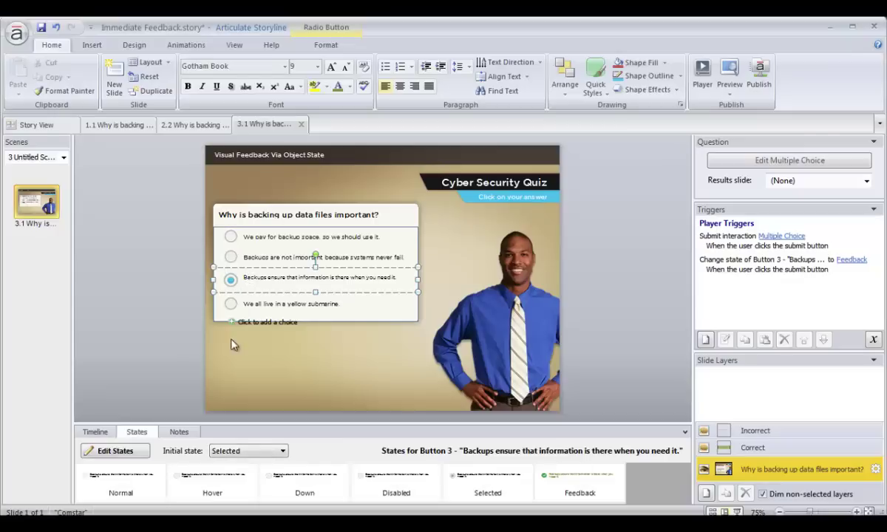
- Examine the custom Feedback state of the correct answer, Button 3, on slide 3.1
left_click(132, 451)
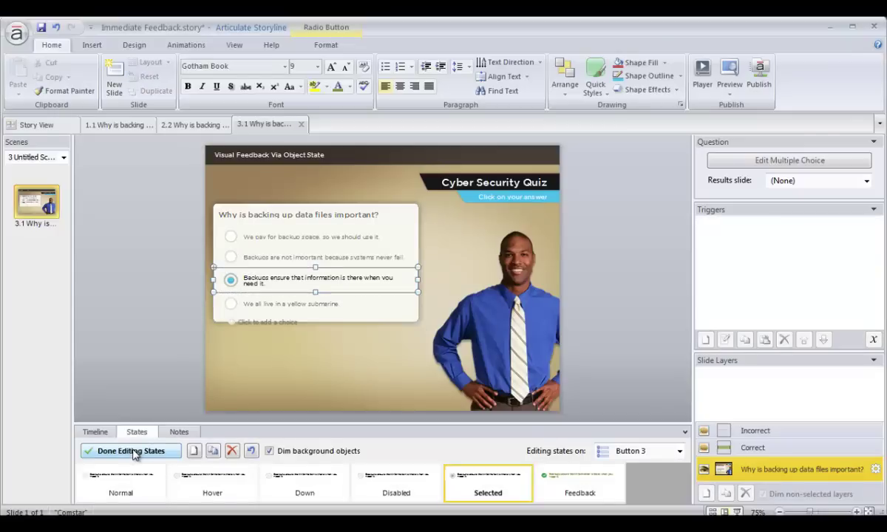
left_click(589, 492)
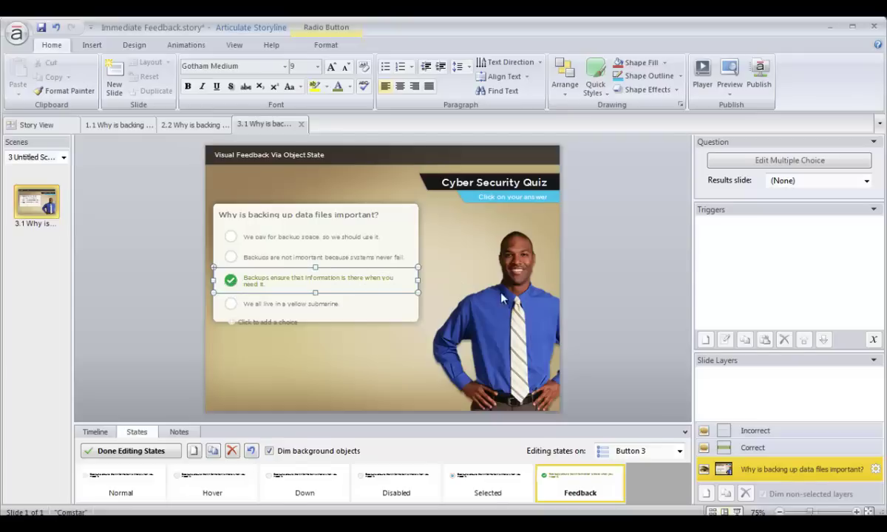
left_click(703, 342)
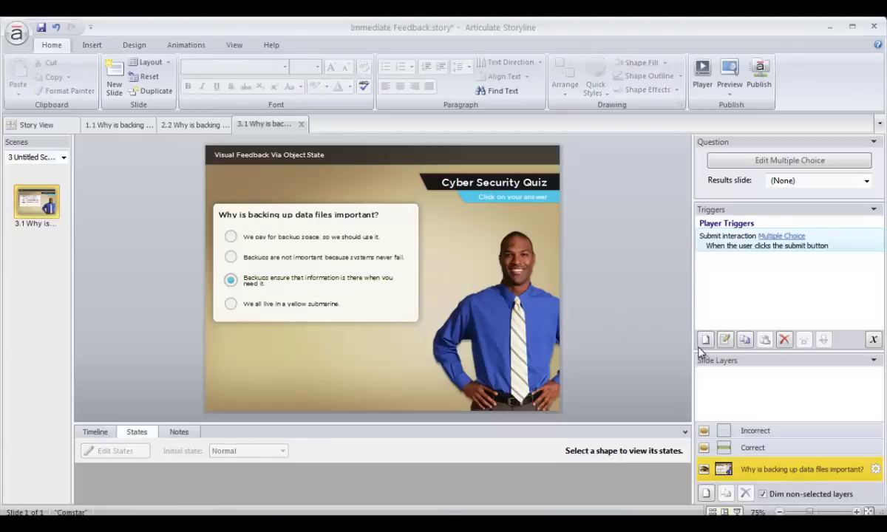
- Add a trigger changing Button 3 to the Feedback state when the user clicks the Submit Button, and check its order against the Submit interaction trigger
left_click(704, 341)
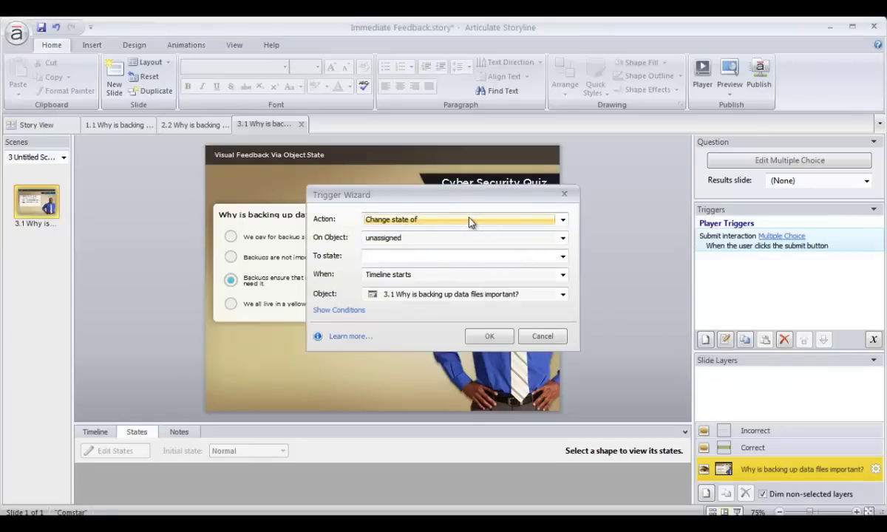
left_click(467, 239)
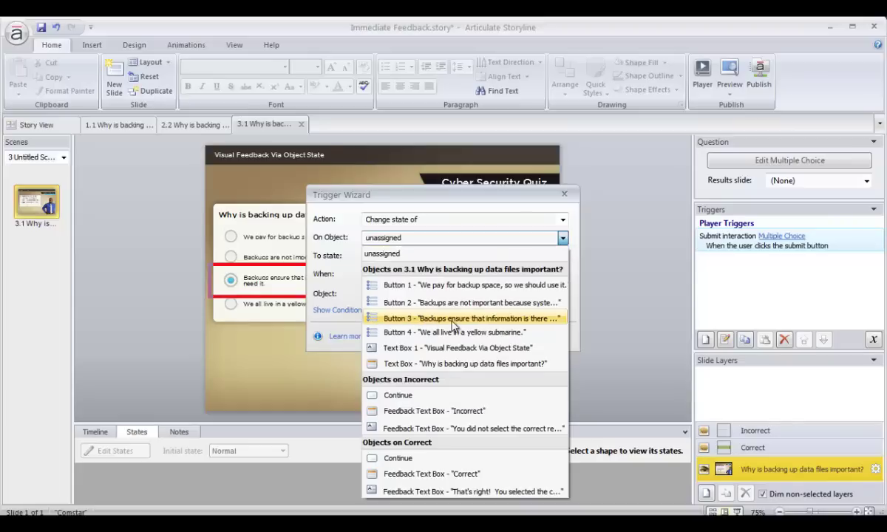
left_click(451, 320)
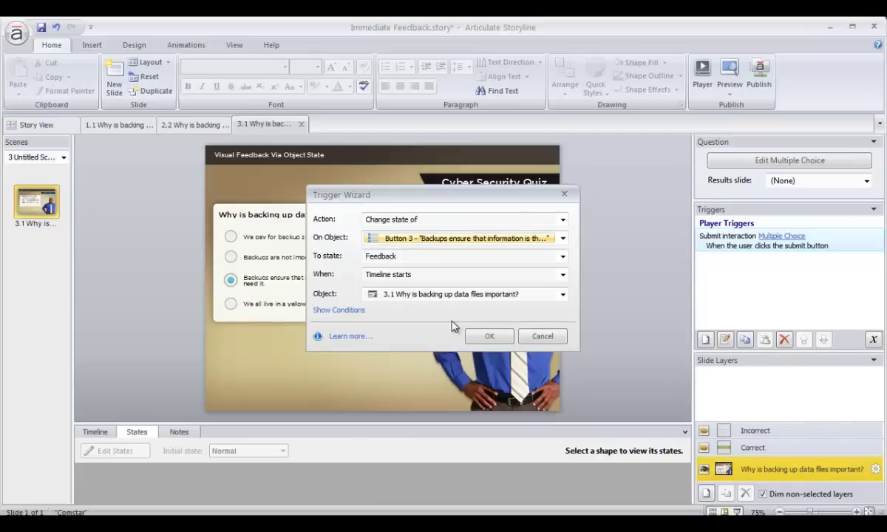
left_click(426, 256)
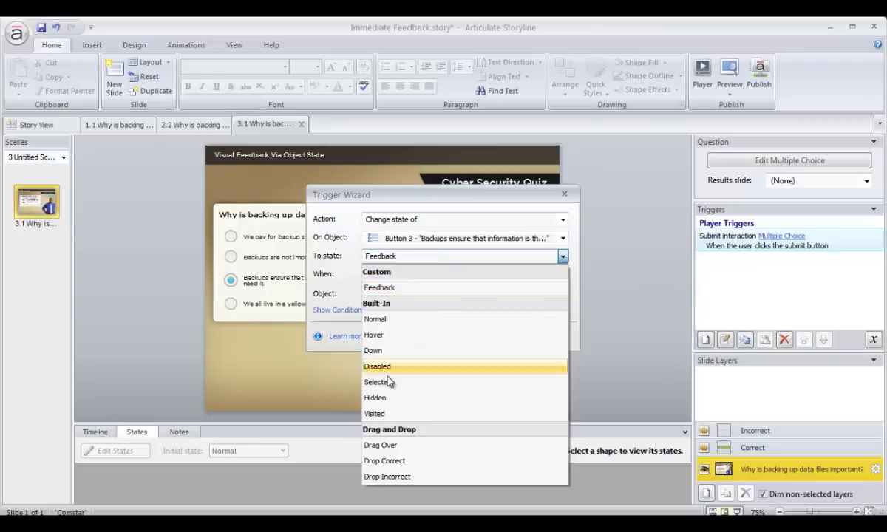
left_click(394, 289)
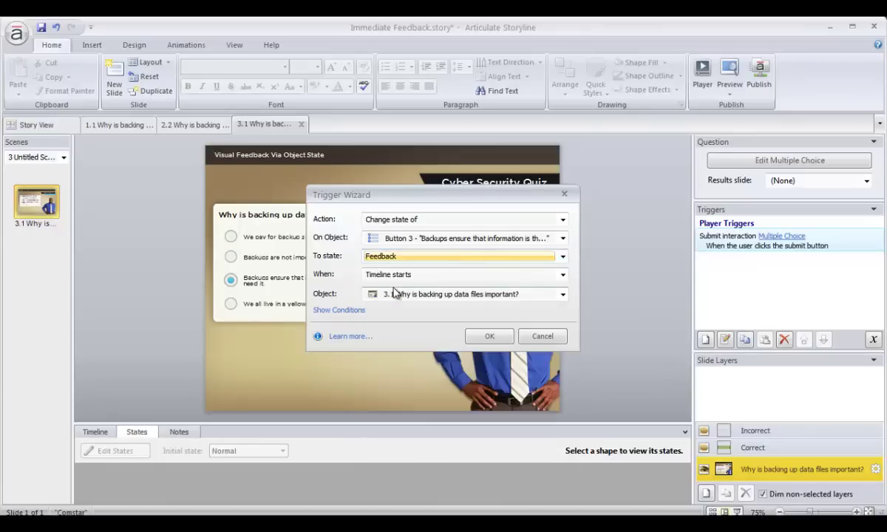
left_click(405, 279)
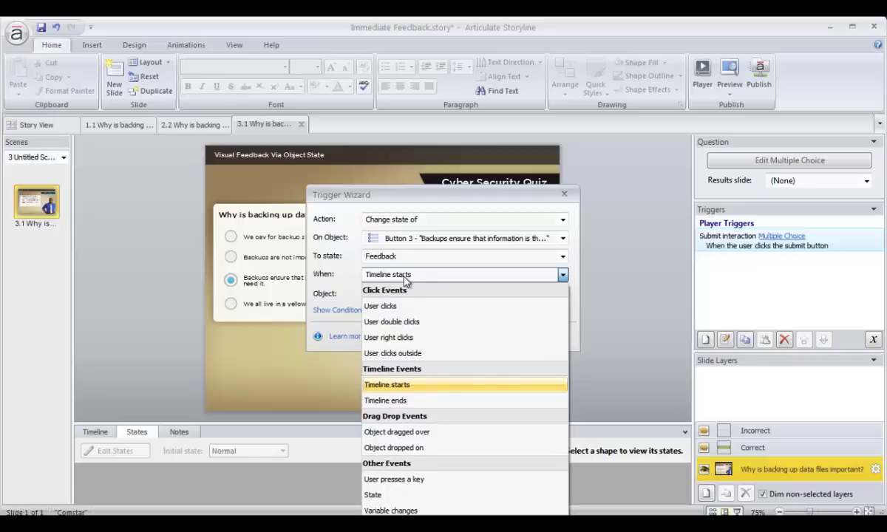
left_click(404, 308)
left_click(406, 295)
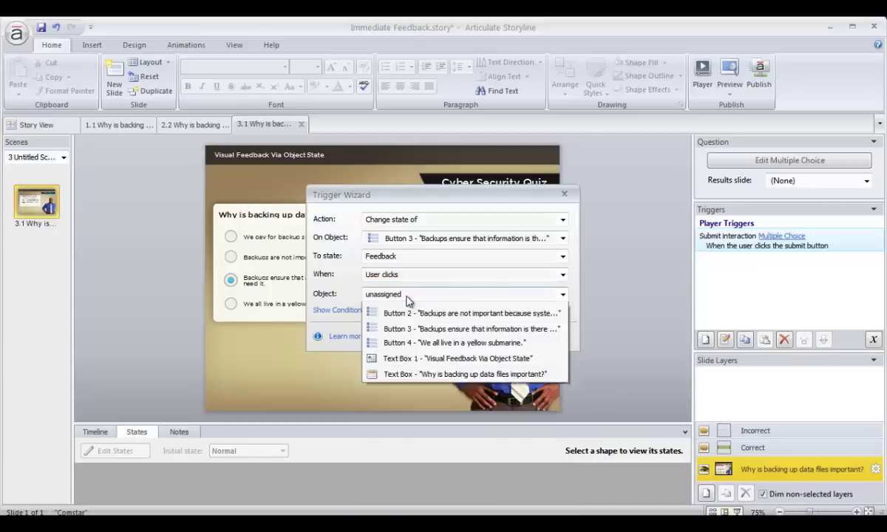
left_click(400, 342)
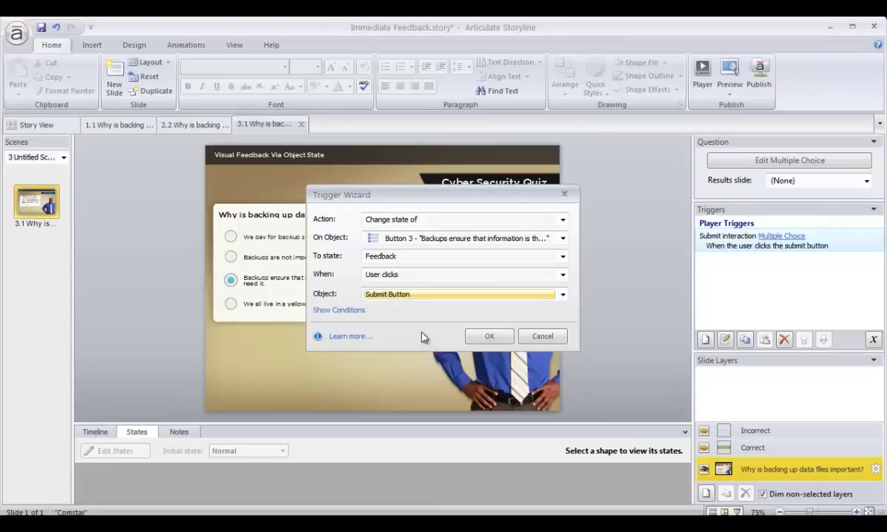
left_click(486, 337)
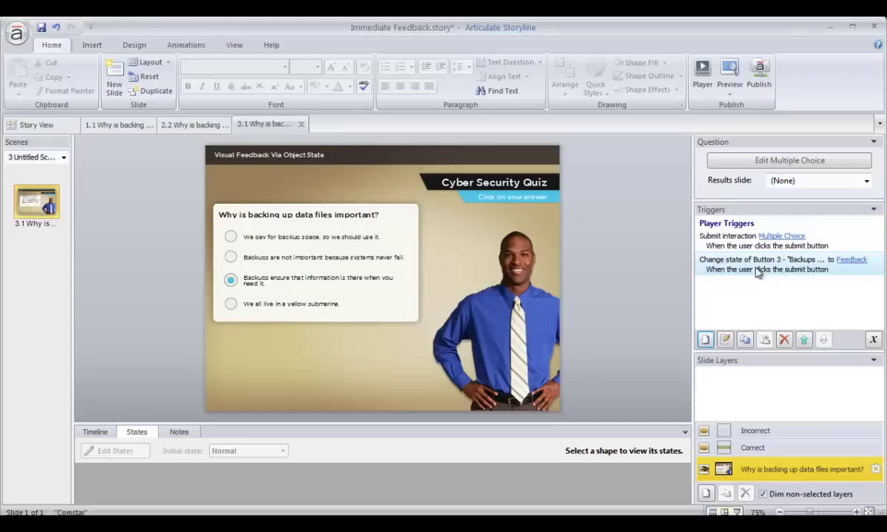
left_click(729, 247)
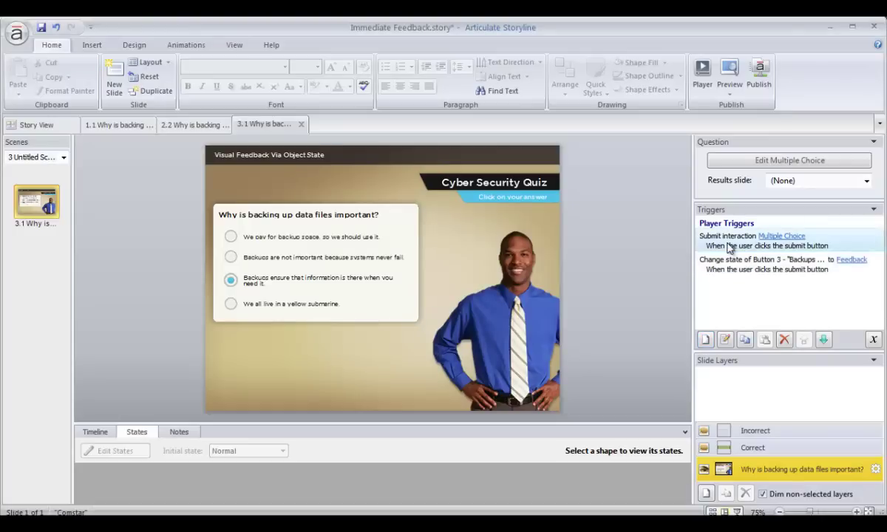
left_click(735, 272)
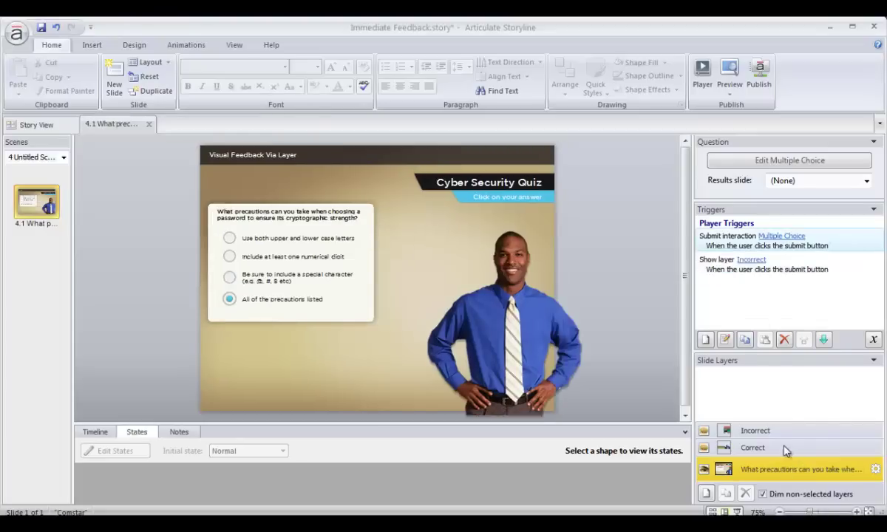
- Examine the customized Correct and Incorrect feedback layers of the password precautions question on slide 4.1
left_click(784, 451)
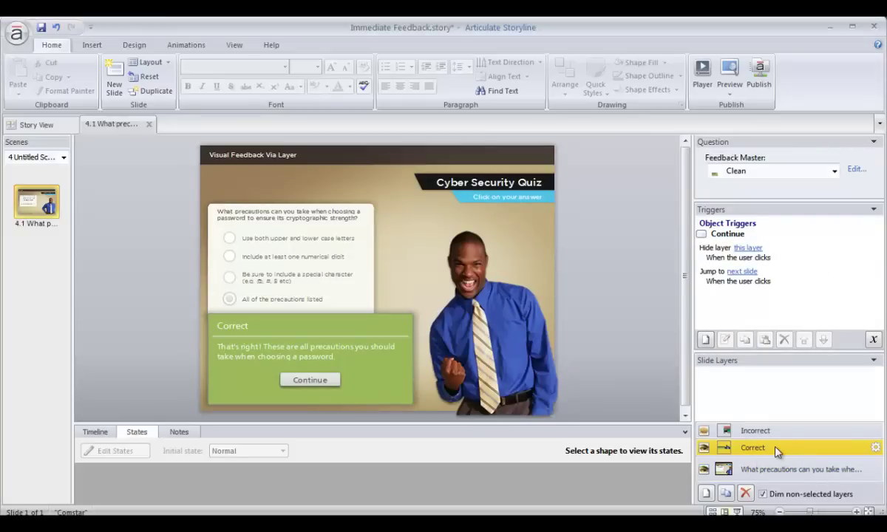
left_click(777, 436)
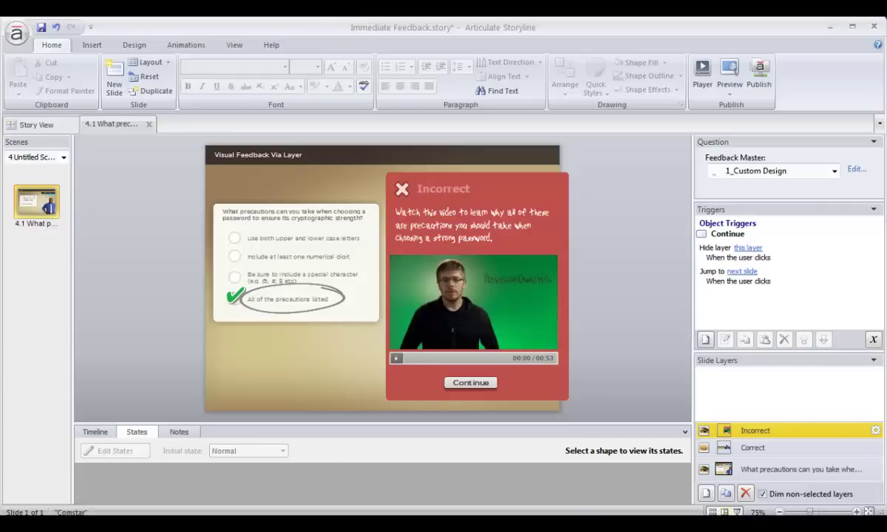
- Preview the password precautions question, submit "Use both upper and lower case letters" and play the video in the feedback
left_click(729, 85)
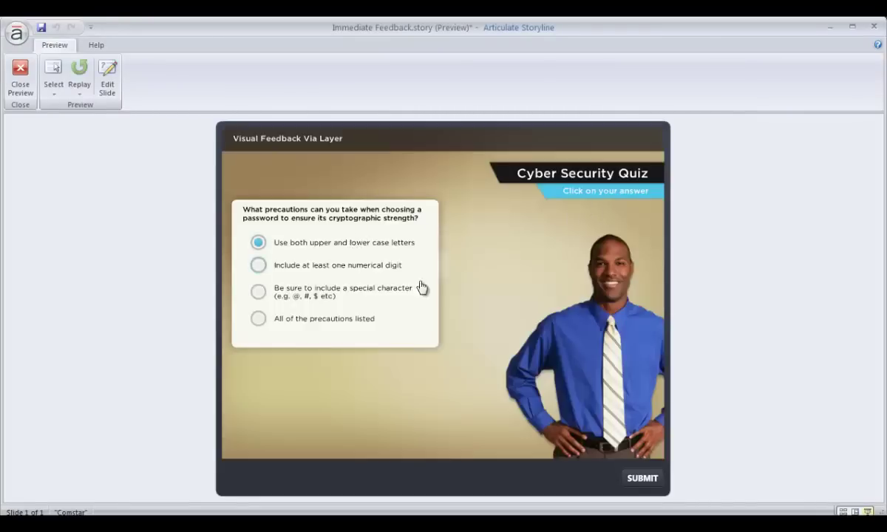
left_click(638, 478)
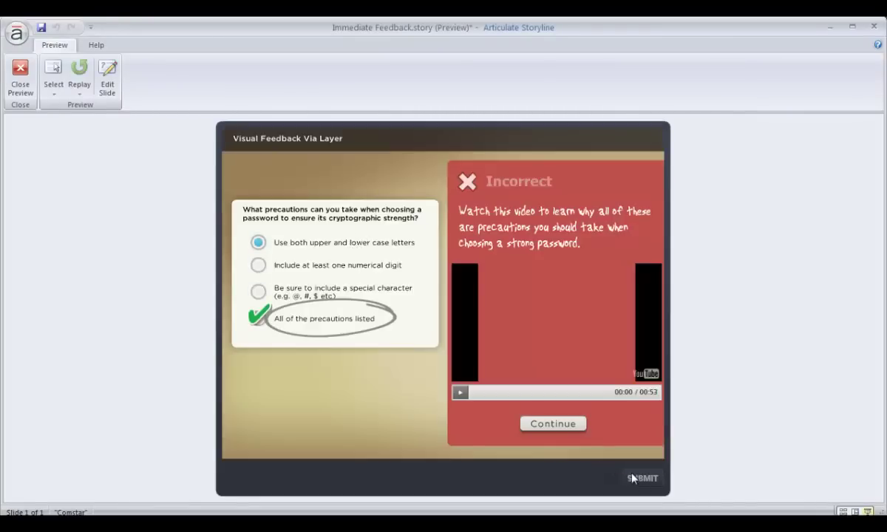
left_click(460, 394)
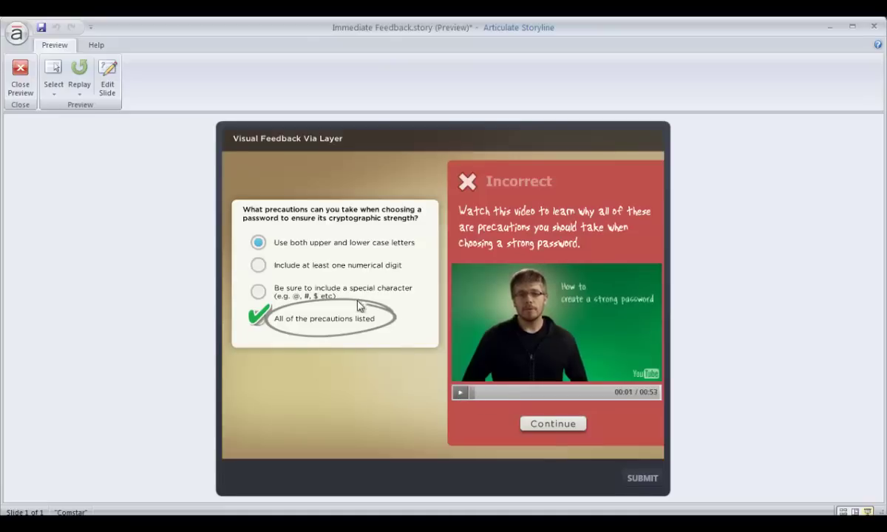